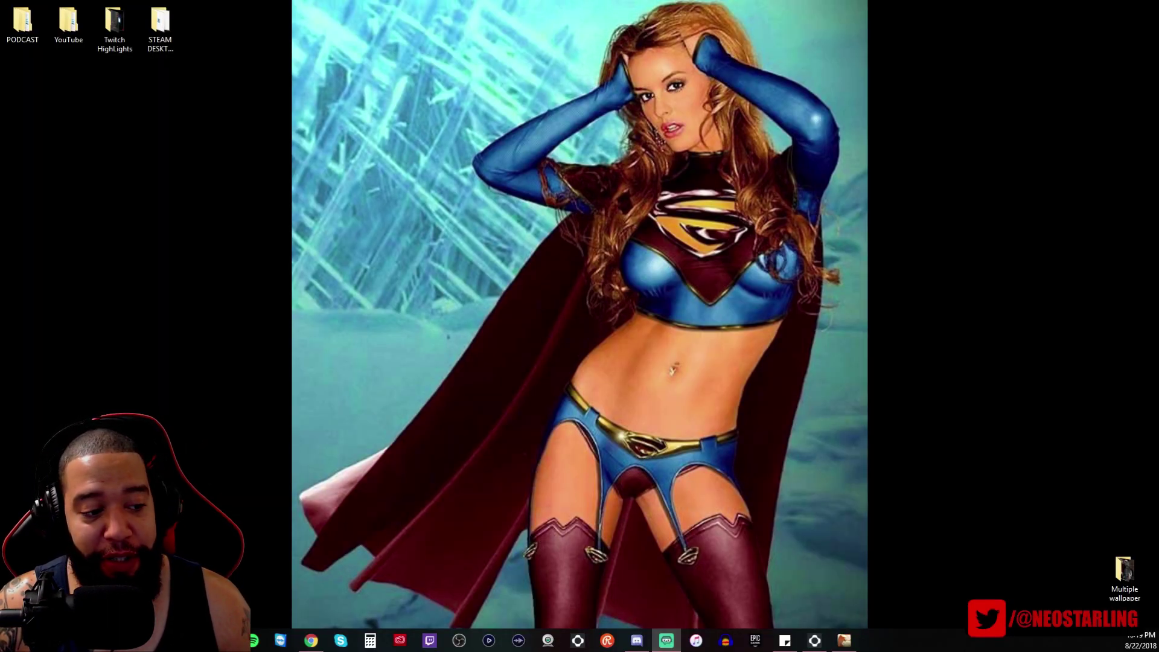
Step: Bring the browser forward and view the Garmin USB ANT Stick listing on Amazon ($24.95)
{"action": "key", "text": "alt+Tab"}
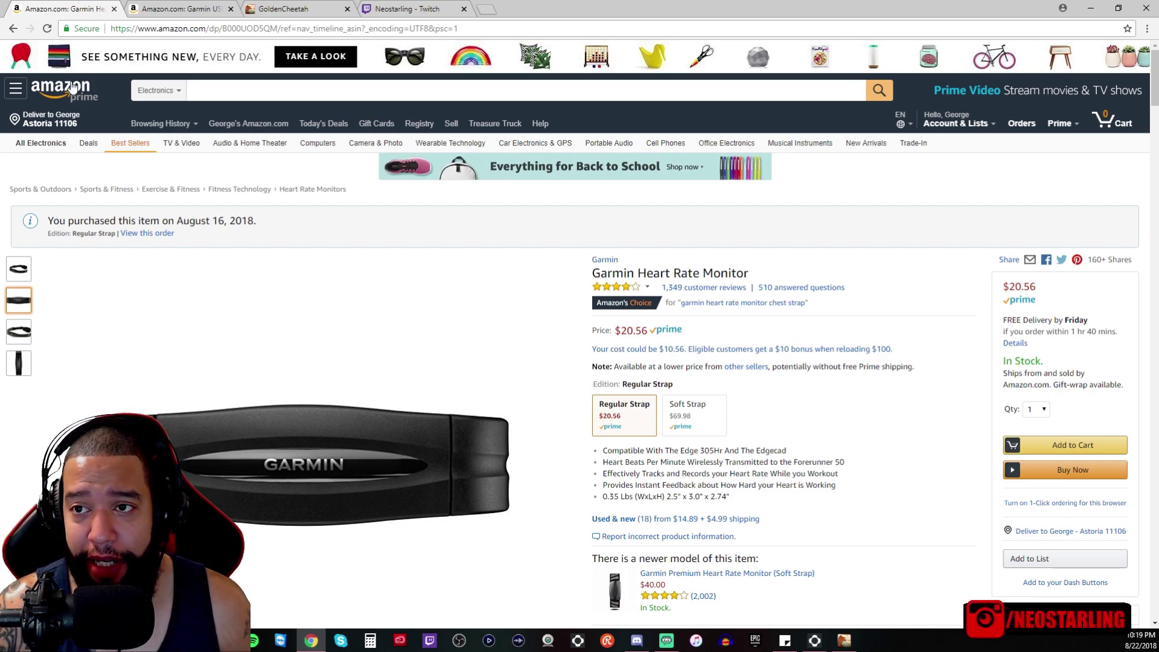
{"action": "left_click", "coordinate": [181, 8]}
{"action": "mouse_move", "coordinate": [280, 422]}
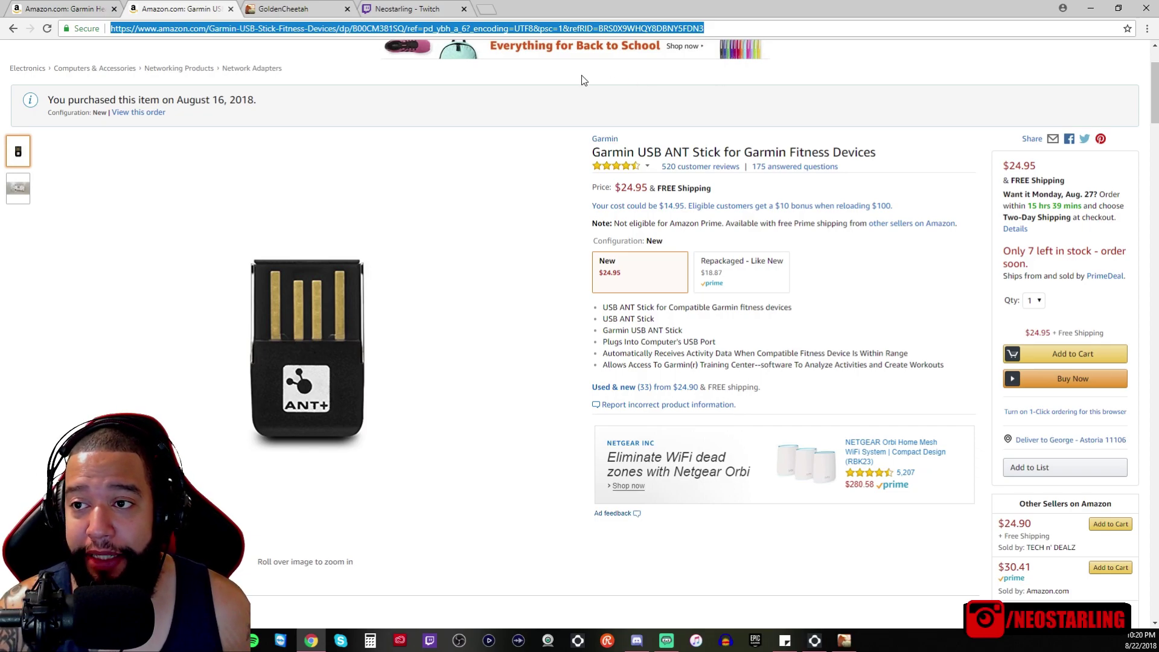
Step: Switch to the GoldenCheetah home page at goldencheetah.org
{"action": "left_click", "coordinate": [304, 11]}
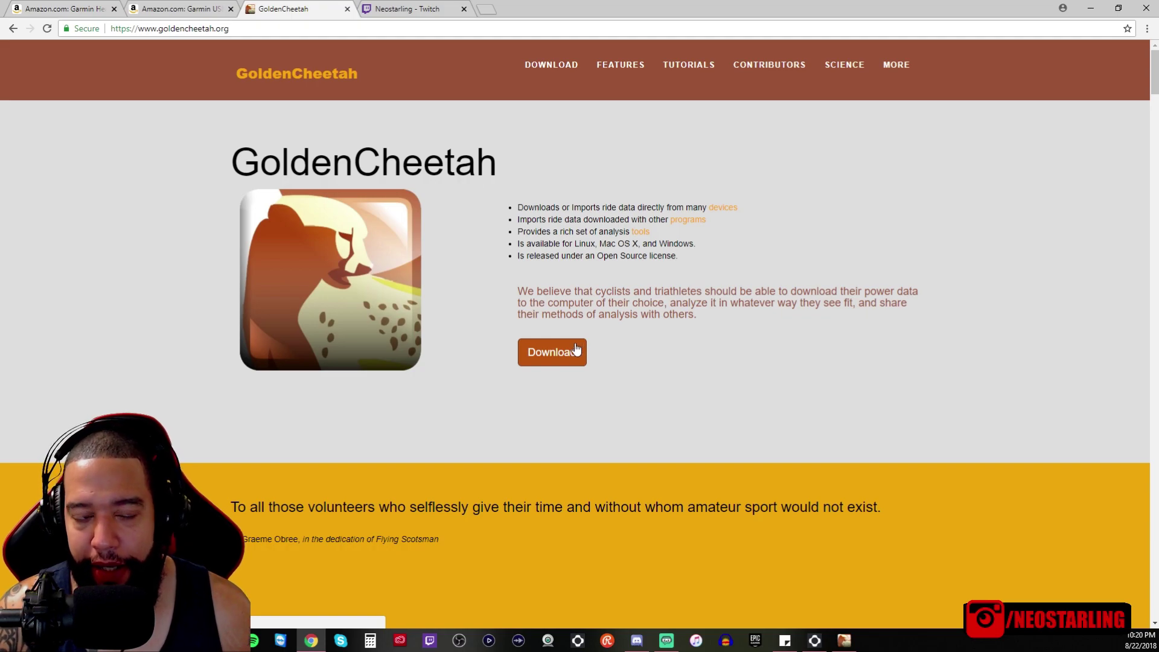
Step: Minimize Chrome to reveal the Windows desktop
{"action": "left_click", "coordinate": [1092, 11]}
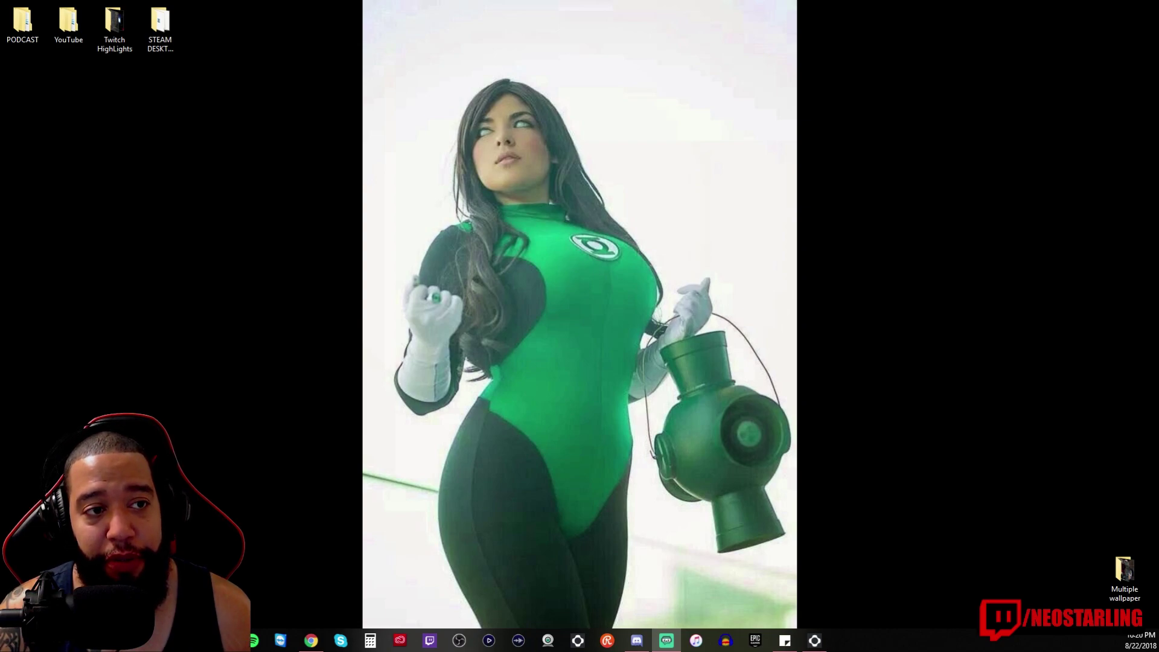
Step: Open the existing athlete's profile from the Choose an Athlete window
{"action": "left_click", "coordinate": [844, 640]}
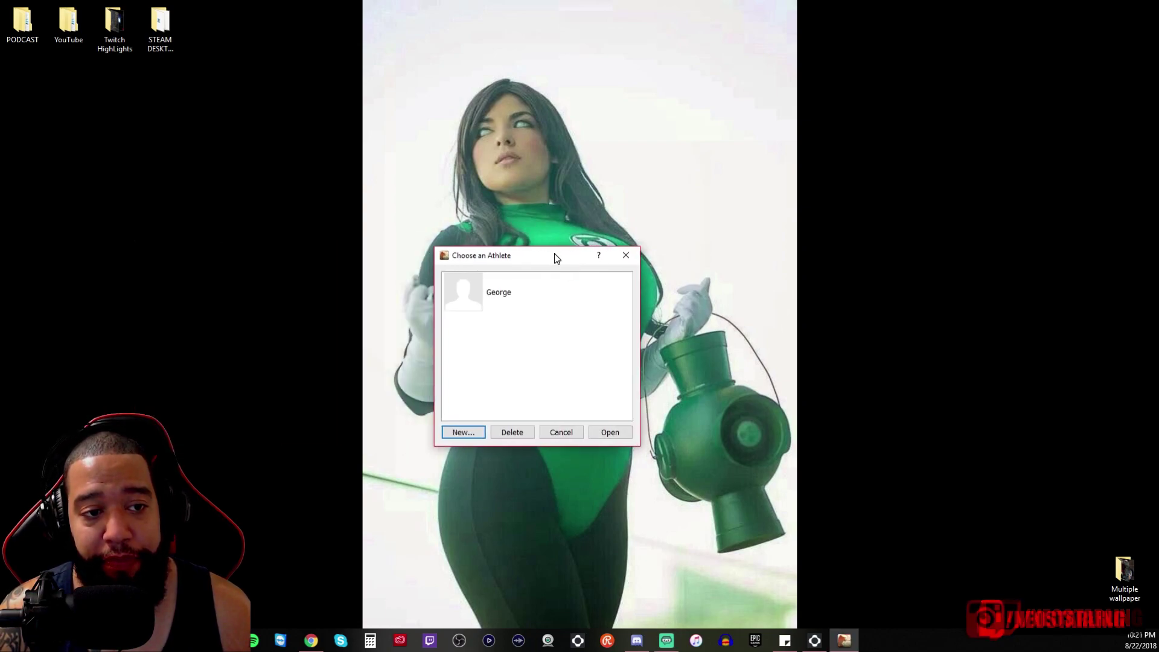
{"action": "left_click", "coordinate": [529, 279]}
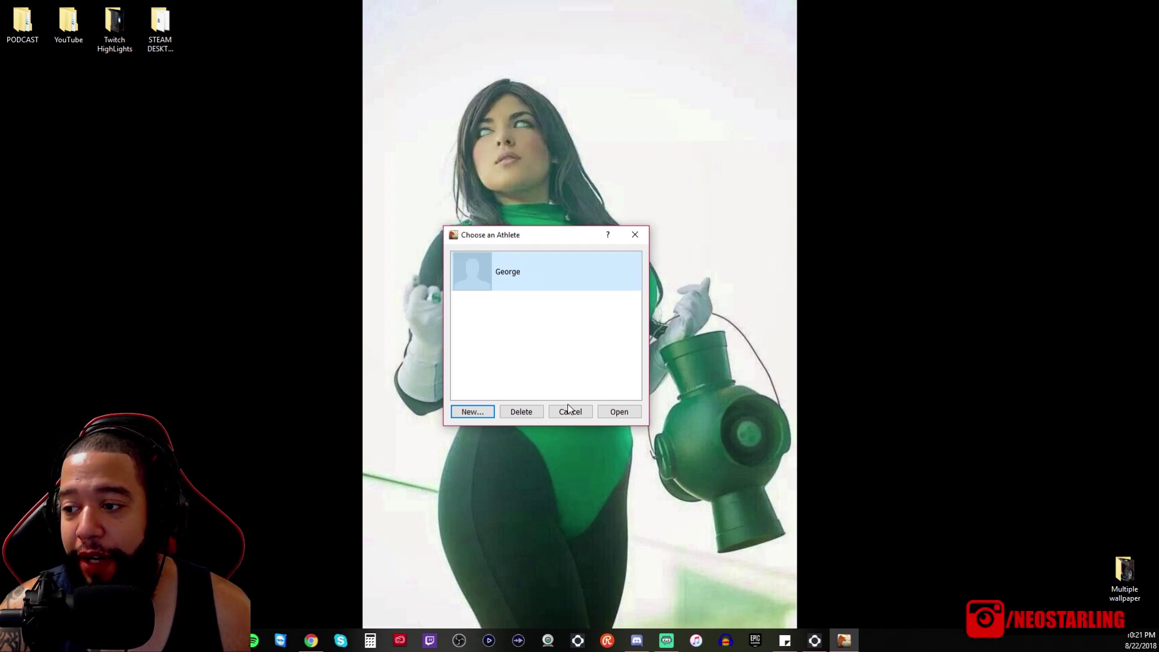
{"action": "left_click", "coordinate": [619, 412]}
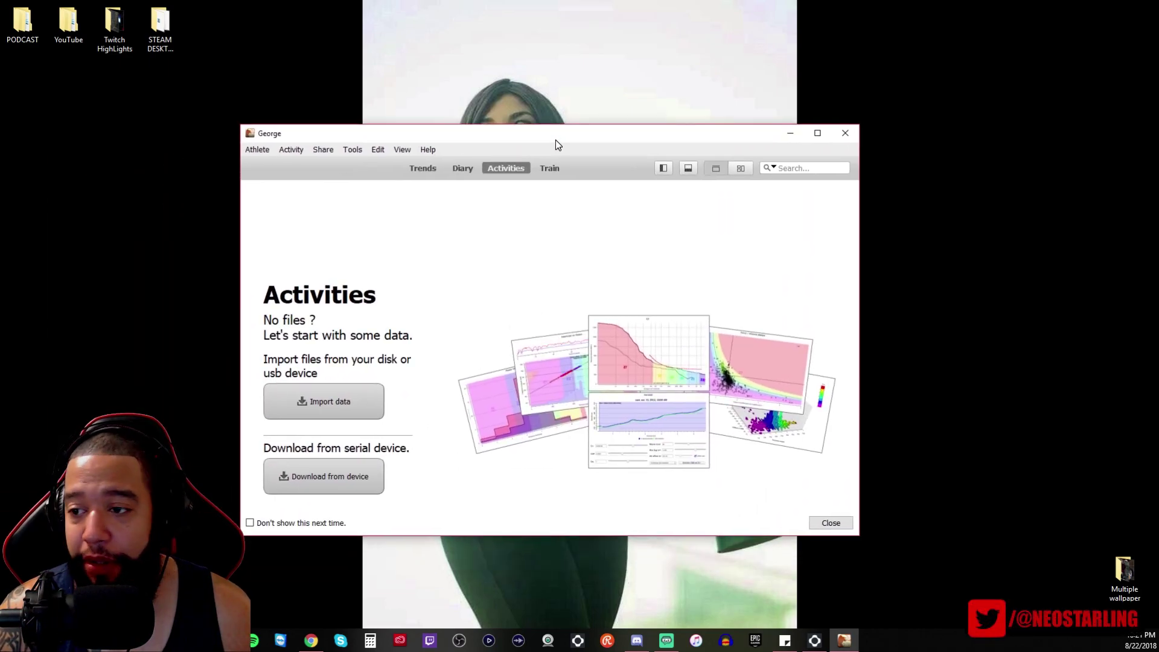
Step: Go to the Train view and start the Add Device Wizard
{"action": "left_click_drag", "start_coordinate": [555, 143], "coordinate": [557, 129]}
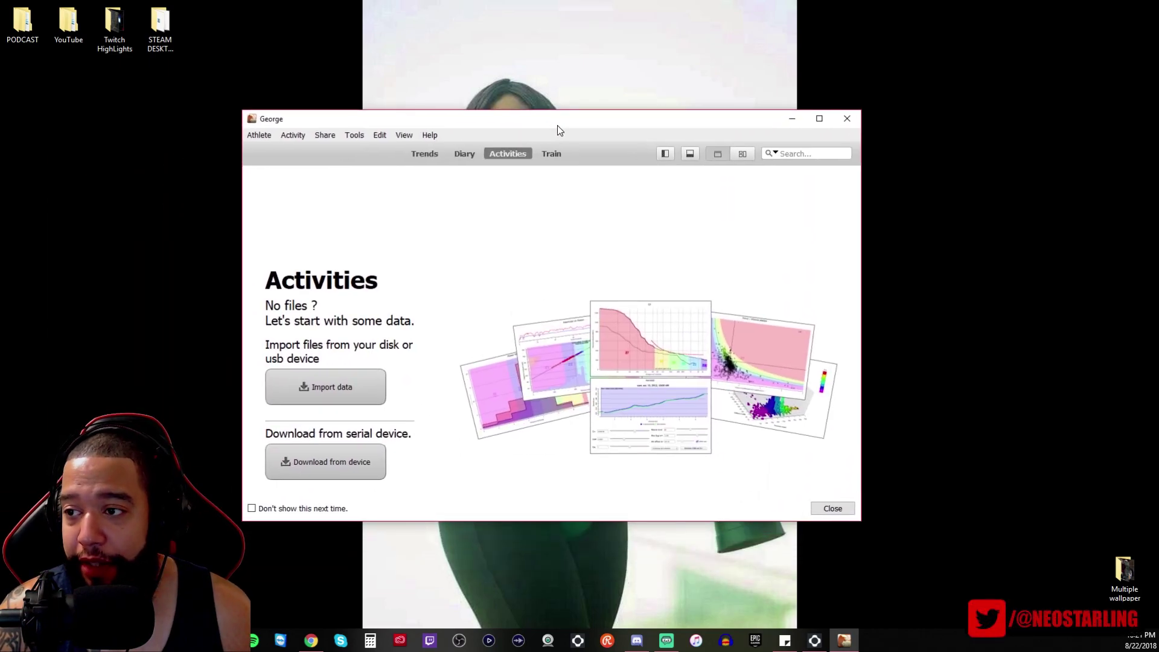
{"action": "left_click", "coordinate": [550, 156]}
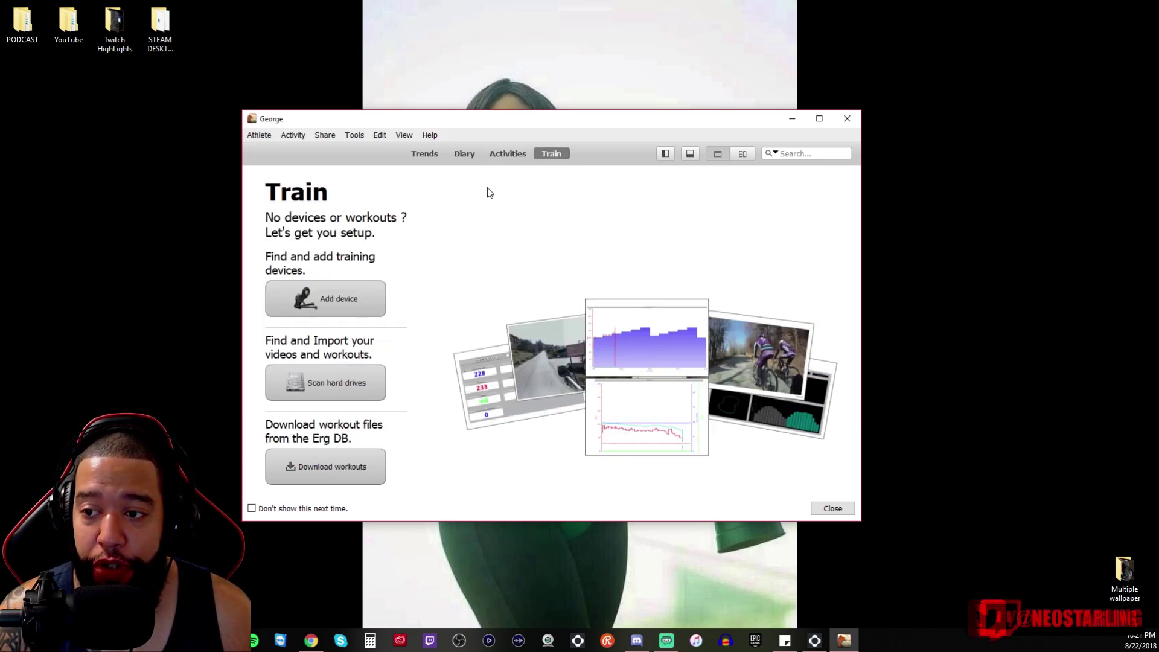
{"action": "left_click", "coordinate": [350, 299]}
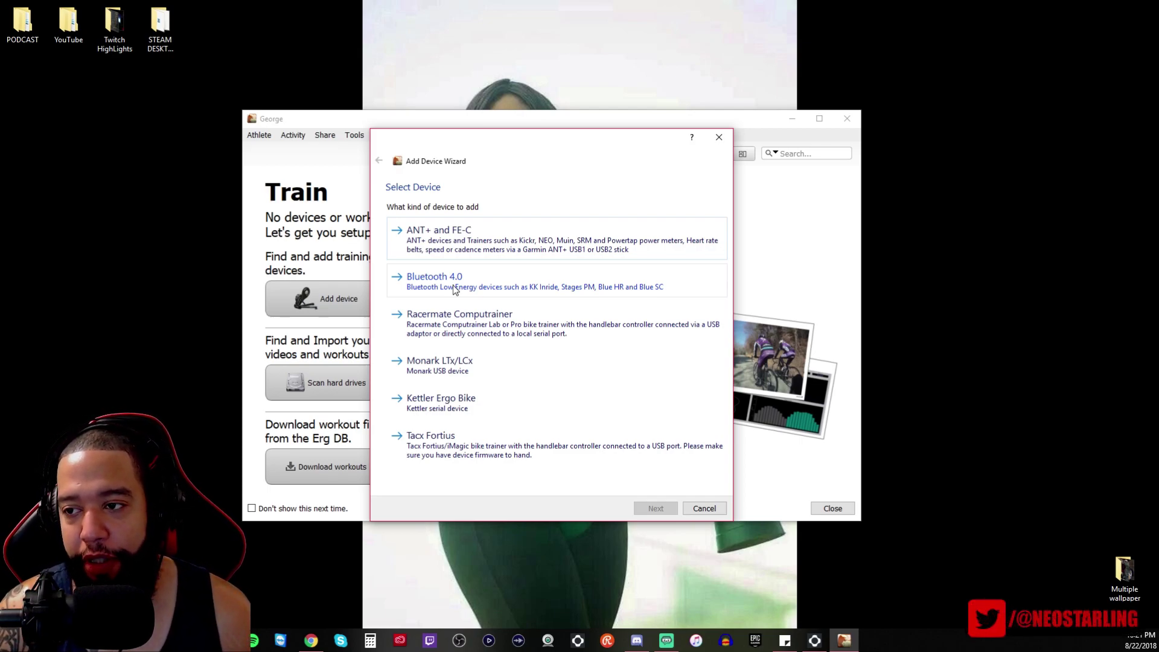
Step: Choose ANT+ and FE-C as the device type in the Add Device Wizard
{"action": "left_click", "coordinate": [453, 243]}
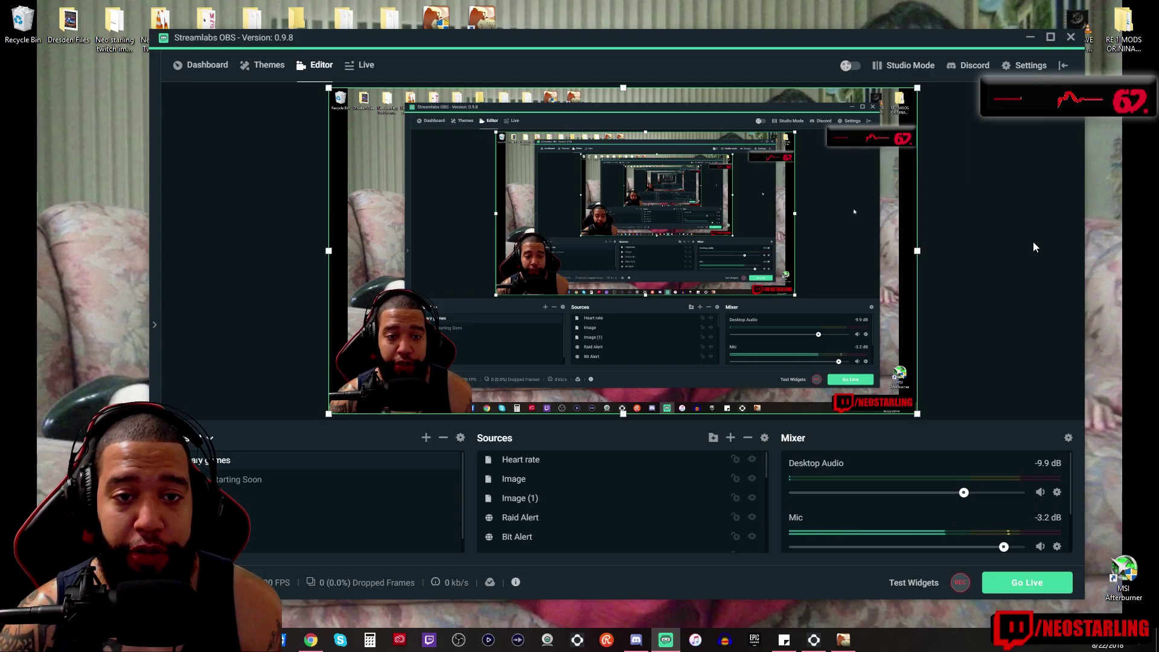
{"action": "left_click", "coordinate": [543, 462]}
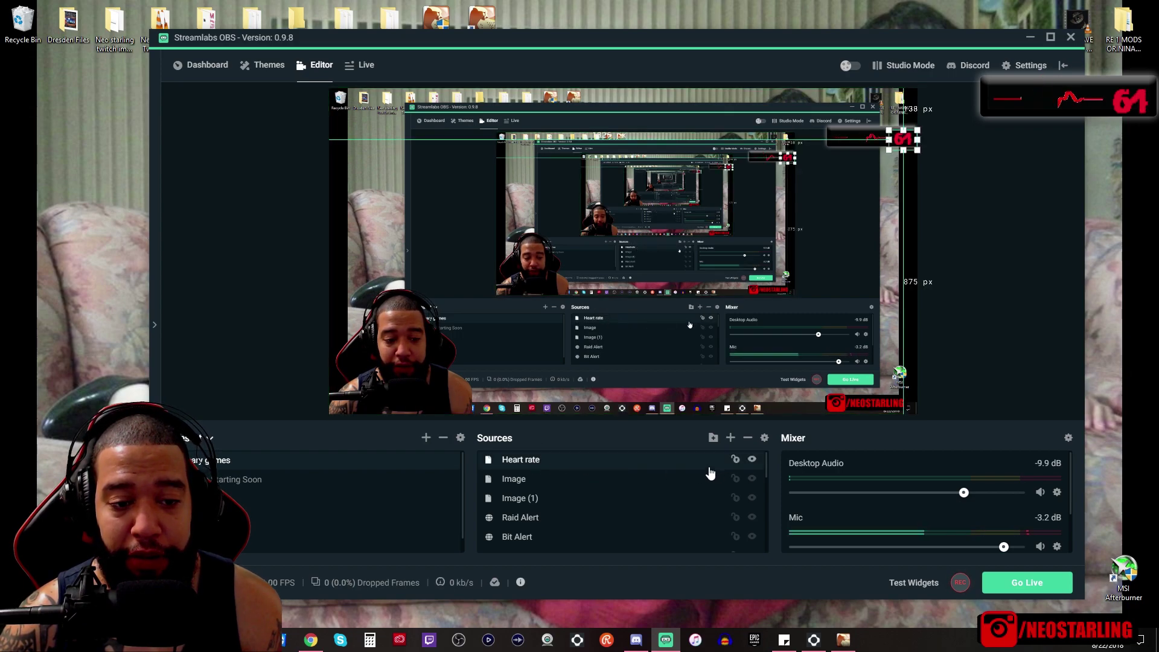
{"action": "left_click", "coordinate": [731, 439]}
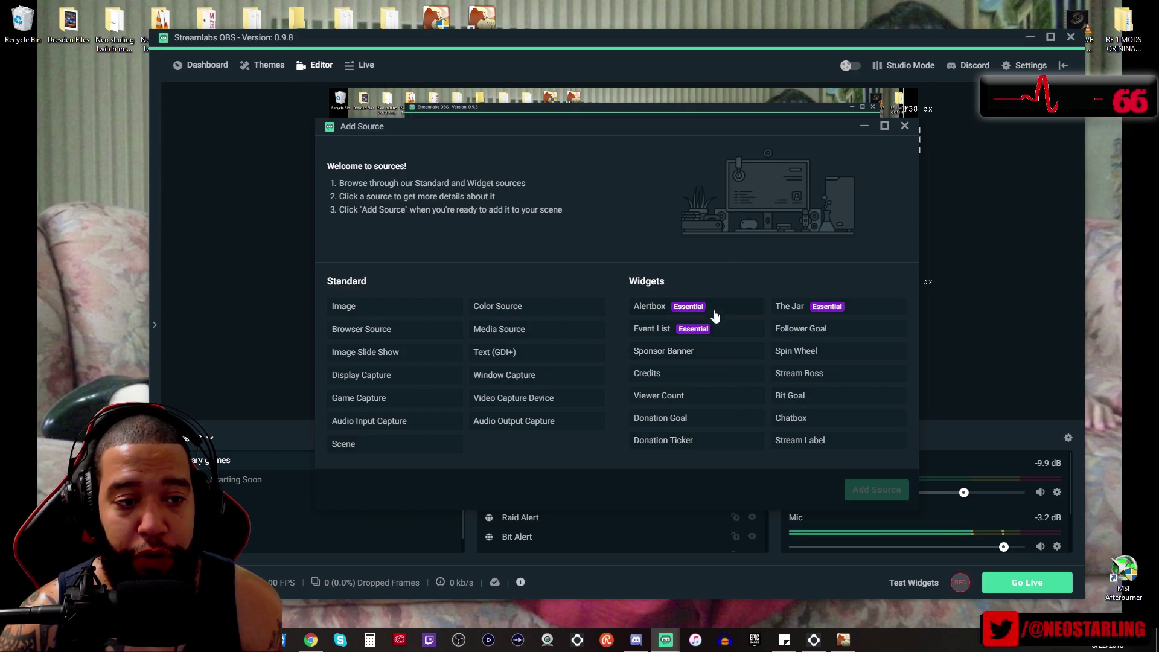
{"action": "left_click", "coordinate": [524, 384]}
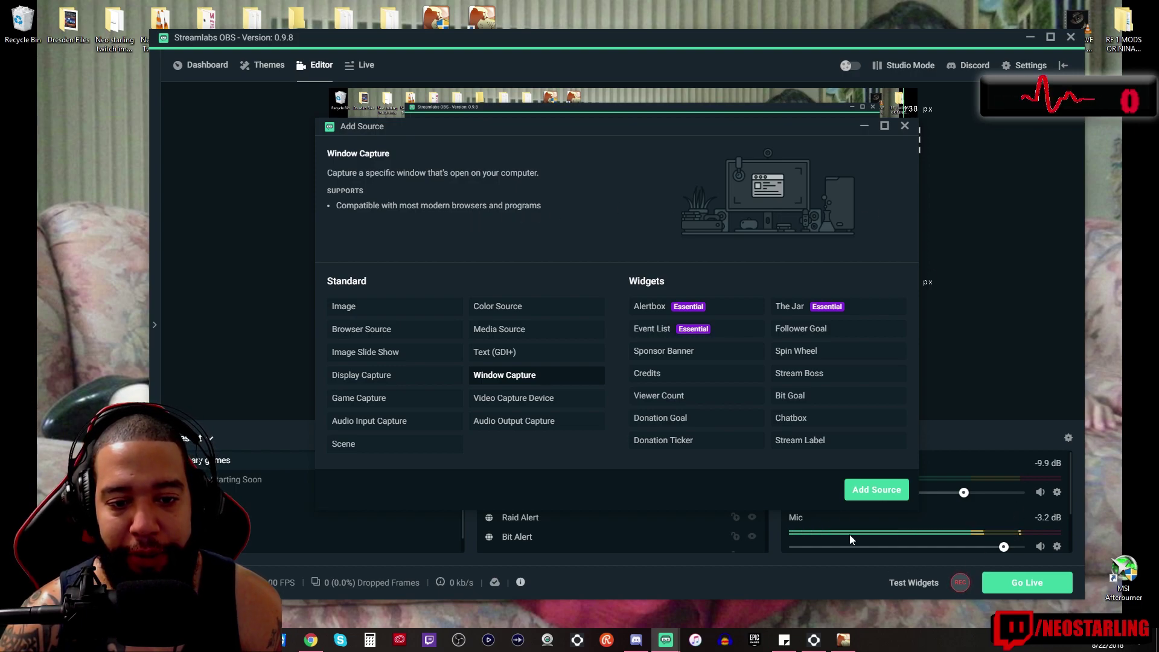
{"action": "left_click", "coordinate": [904, 126]}
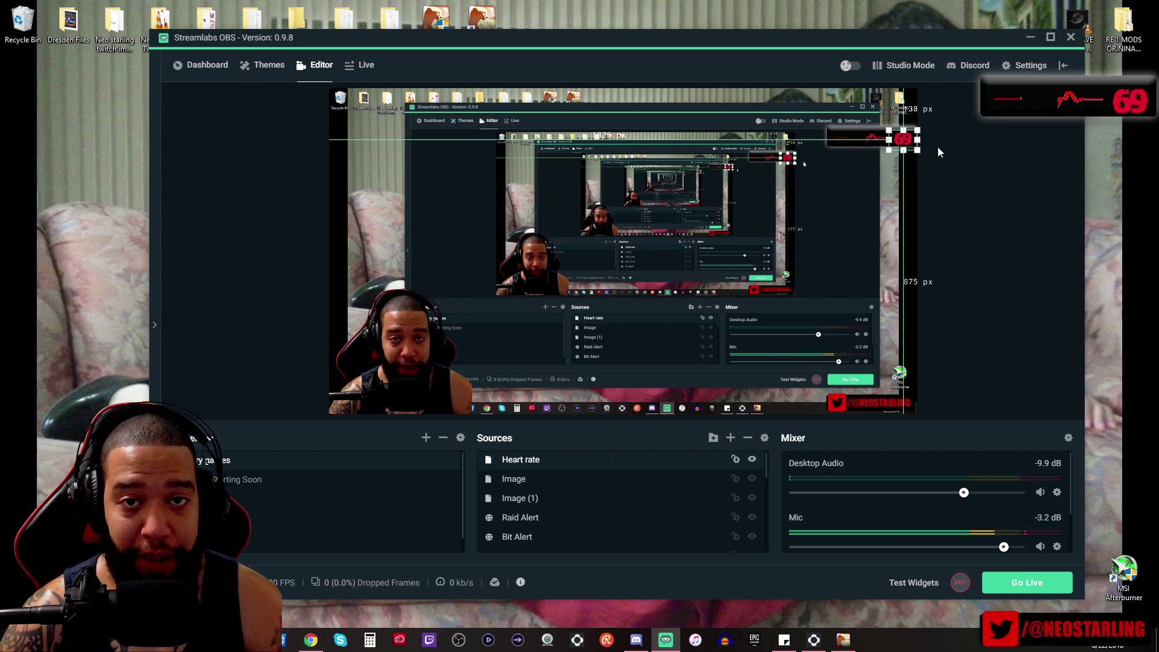
Step: Shrink the Heart rate capture and fit it into the scene's top-right corner
{"action": "left_click", "coordinate": [973, 179]}
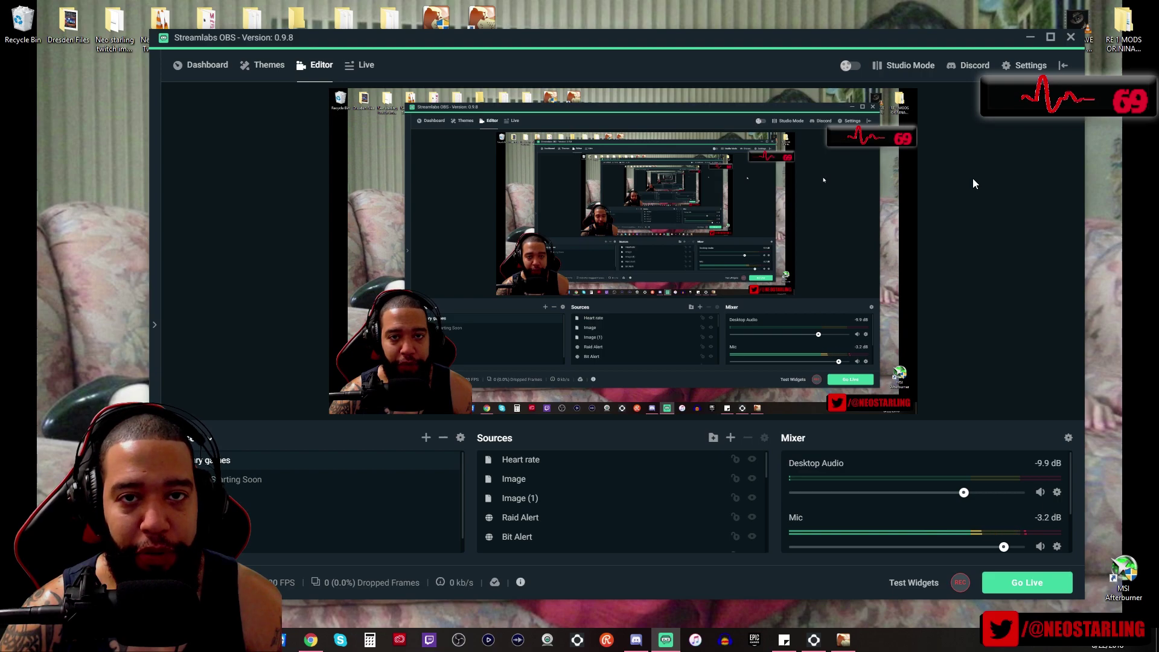
{"action": "left_click", "coordinate": [903, 142]}
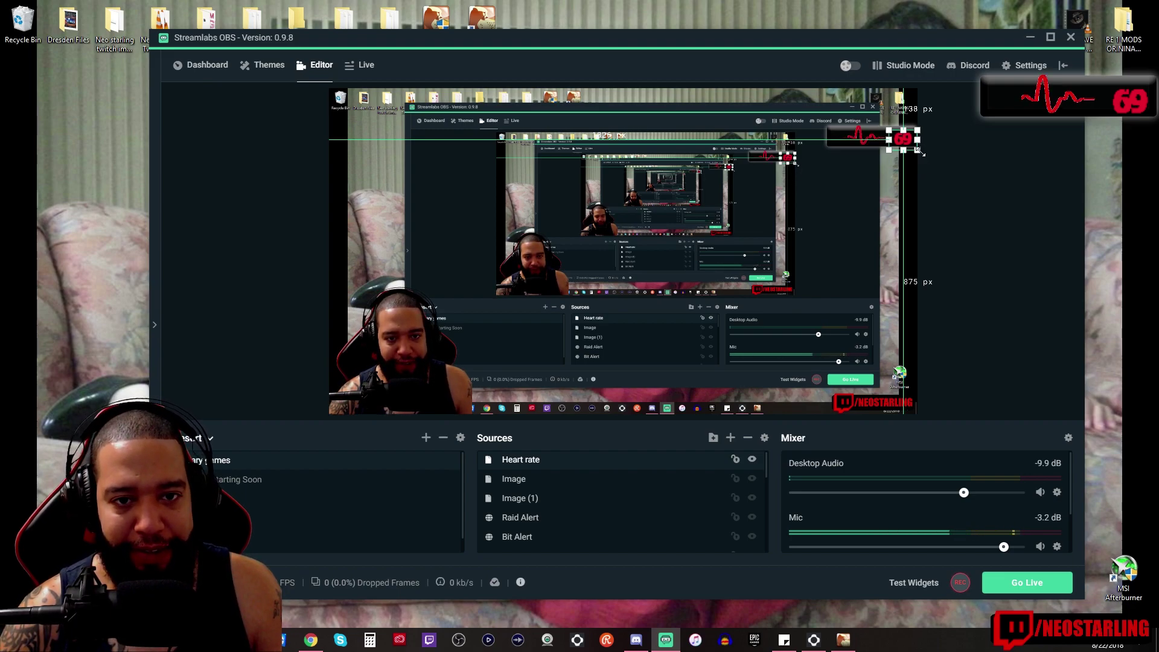
{"action": "left_click_drag", "start_coordinate": [908, 142], "coordinate": [881, 251]}
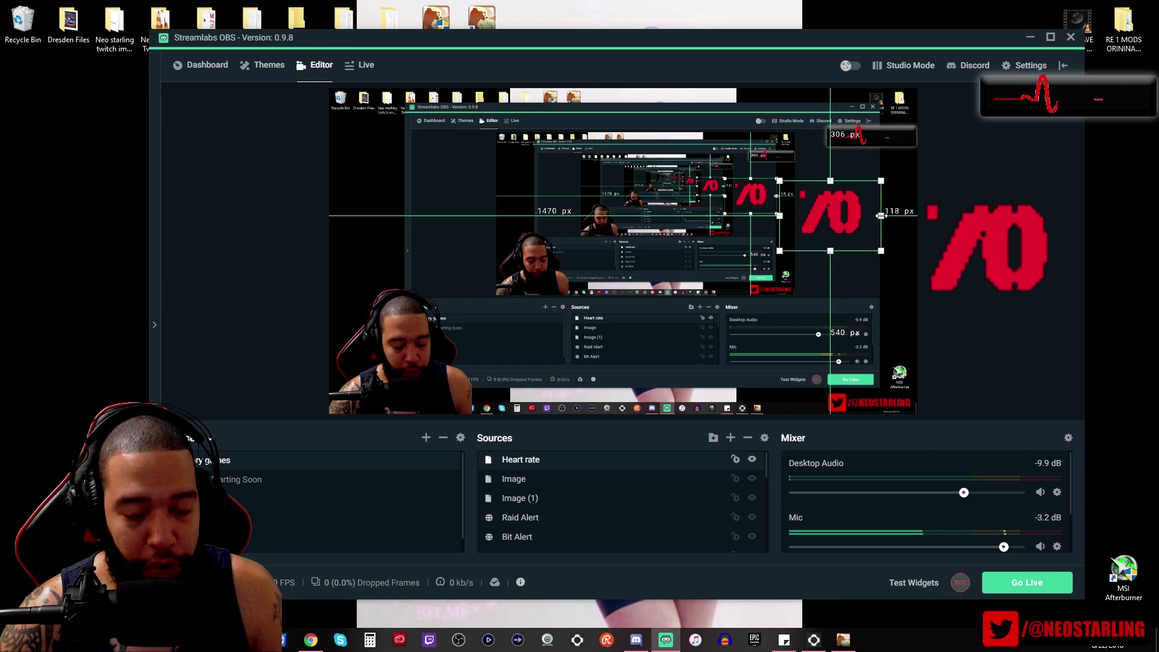
{"action": "mouse_move", "coordinate": [881, 216]}
{"action": "left_mouse_down"}
{"action": "mouse_move", "coordinate": [830, 215]}
{"action": "mouse_move", "coordinate": [872, 216]}
{"action": "left_mouse_up"}
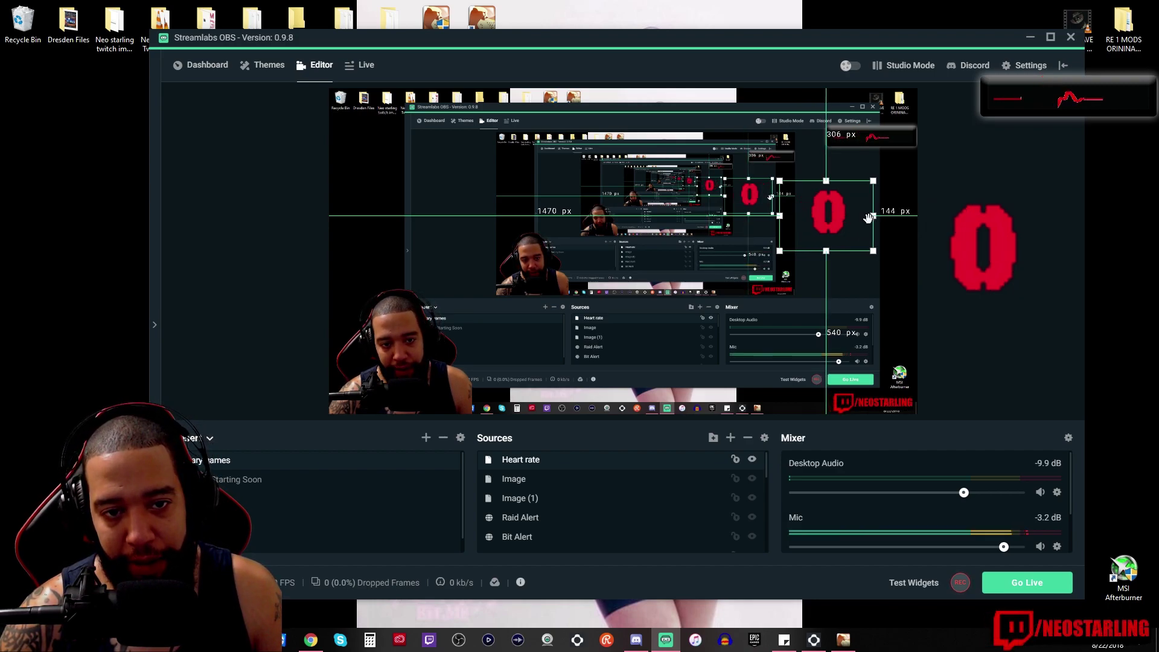
{"action": "left_click_drag", "start_coordinate": [874, 181], "coordinate": [912, 142]}
{"action": "left_click", "coordinate": [893, 226]}
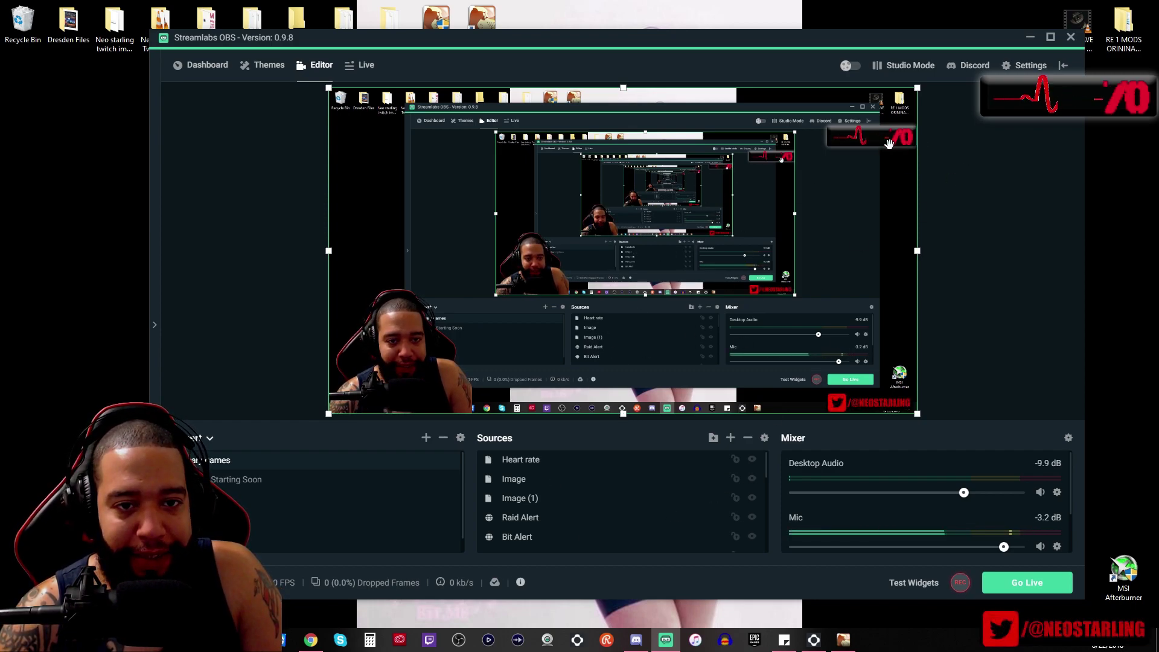
{"action": "left_click", "coordinate": [908, 142]}
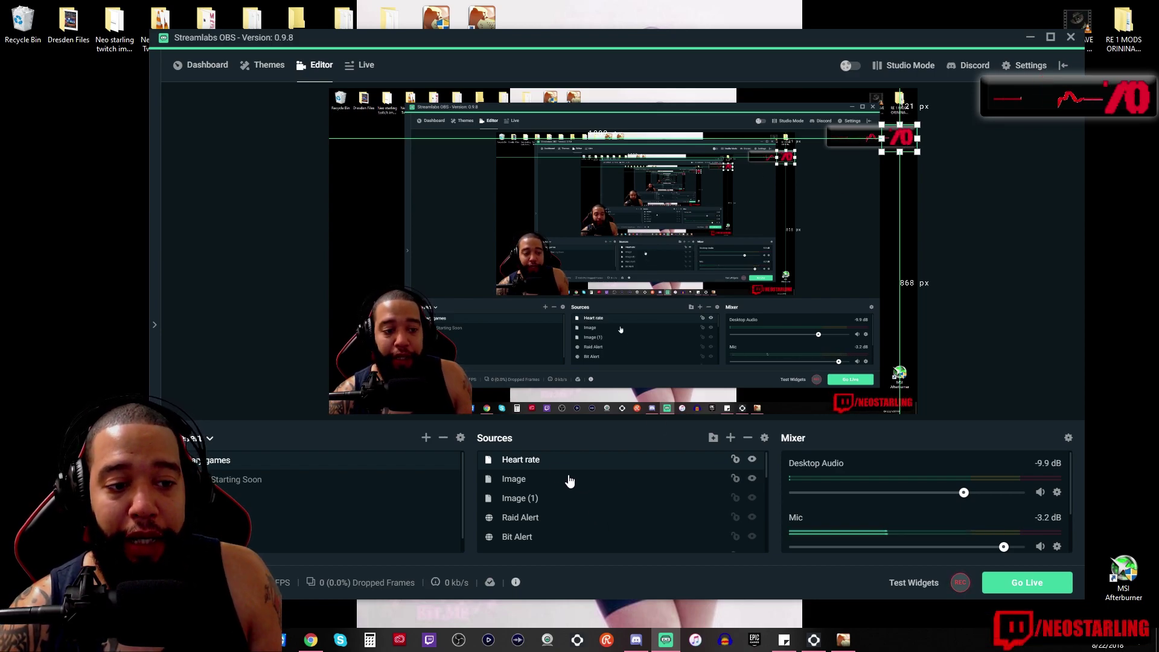
{"action": "right_click", "coordinate": [552, 464]}
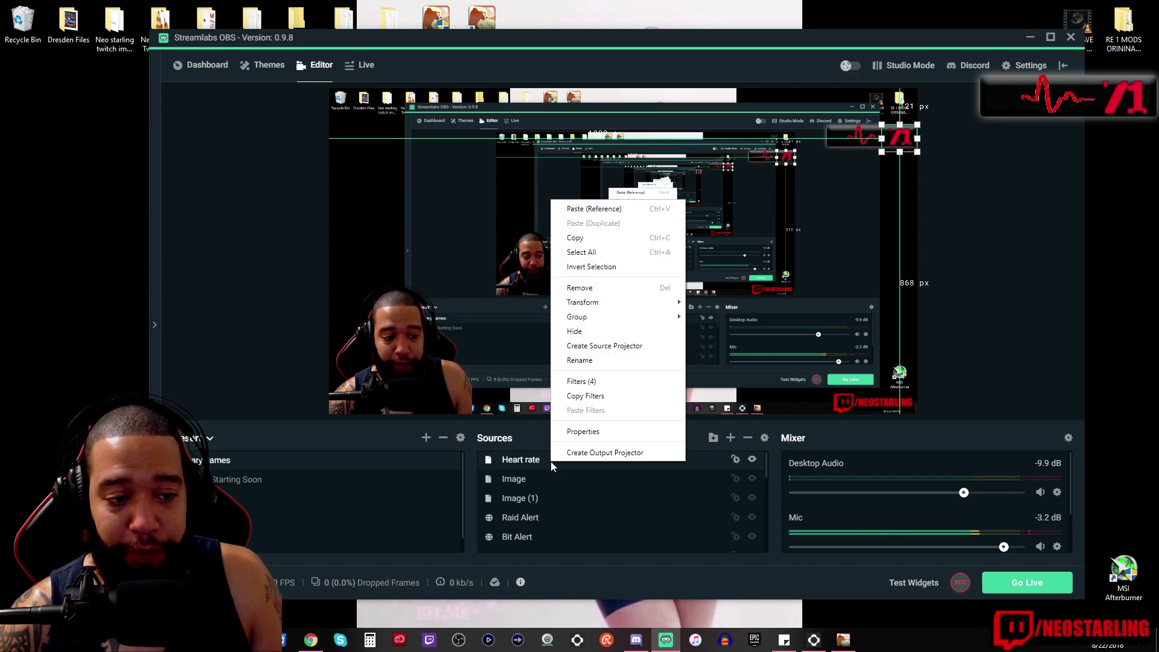
{"action": "left_click", "coordinate": [580, 431]}
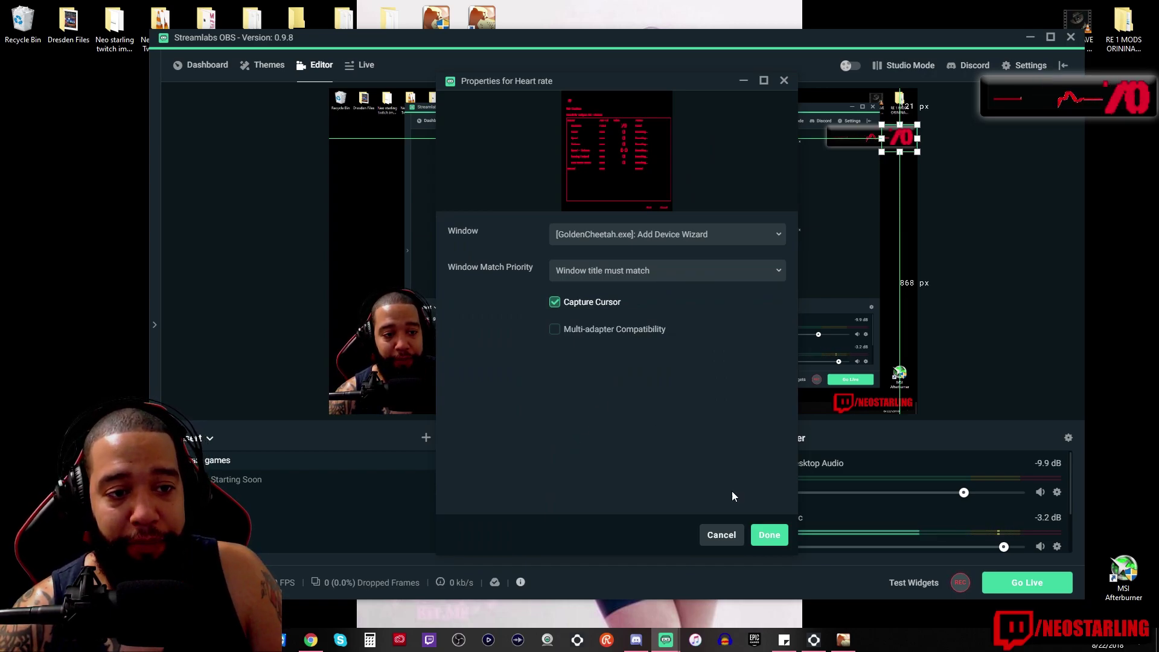
{"action": "left_click", "coordinate": [719, 537]}
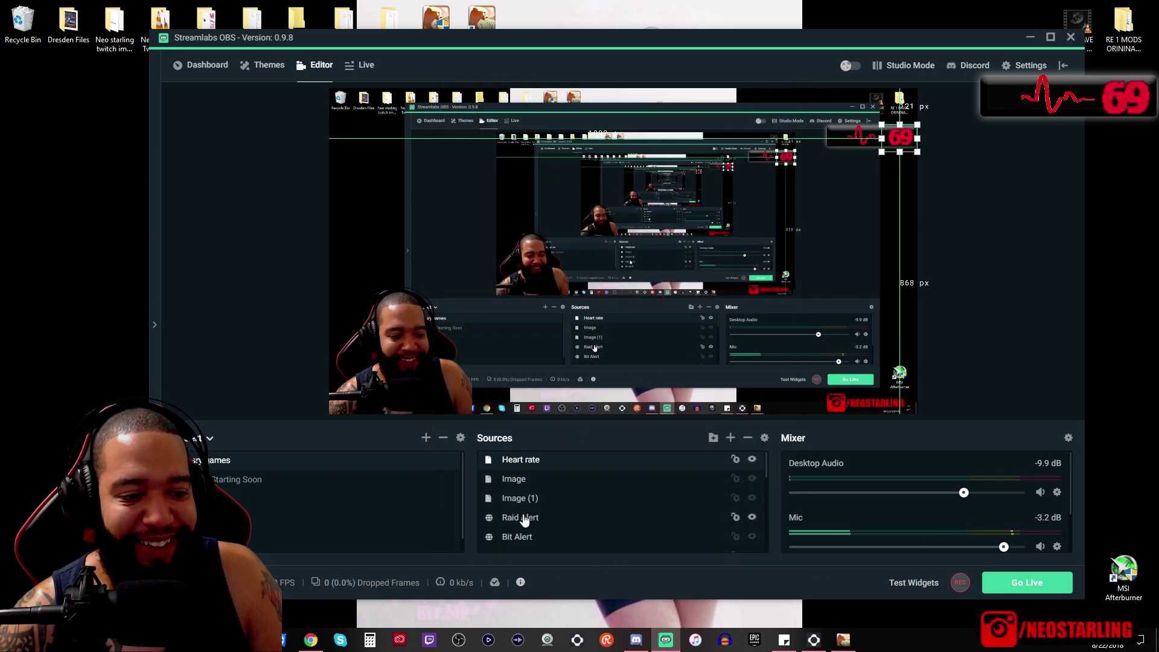
{"action": "right_click", "coordinate": [569, 466]}
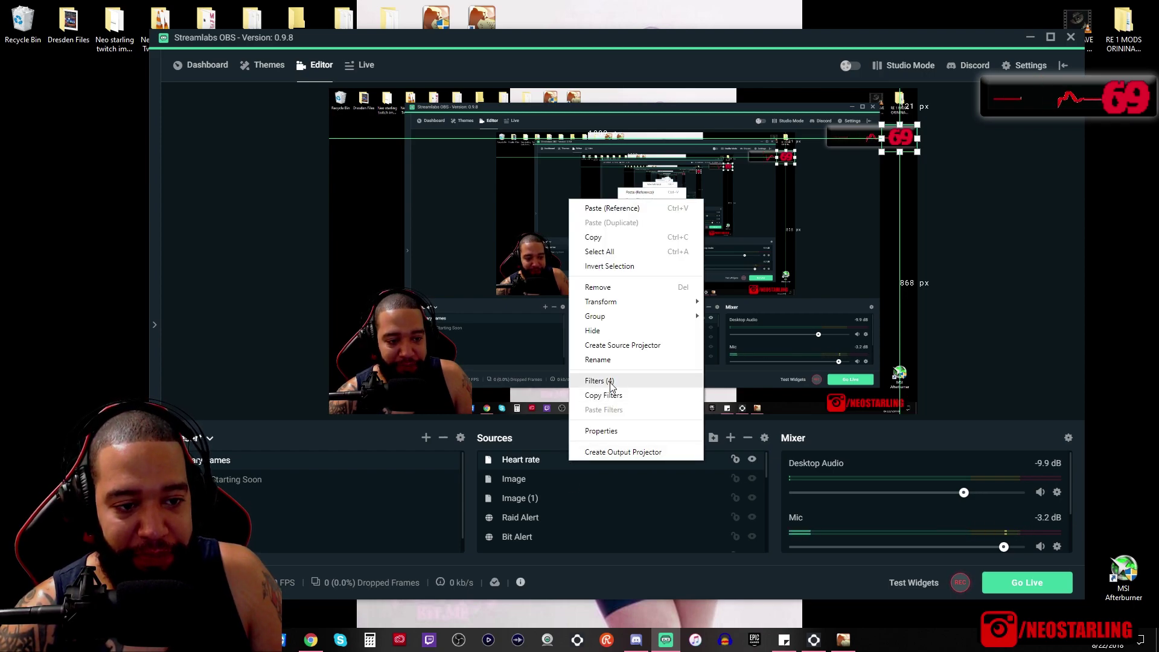
{"action": "left_click", "coordinate": [610, 382]}
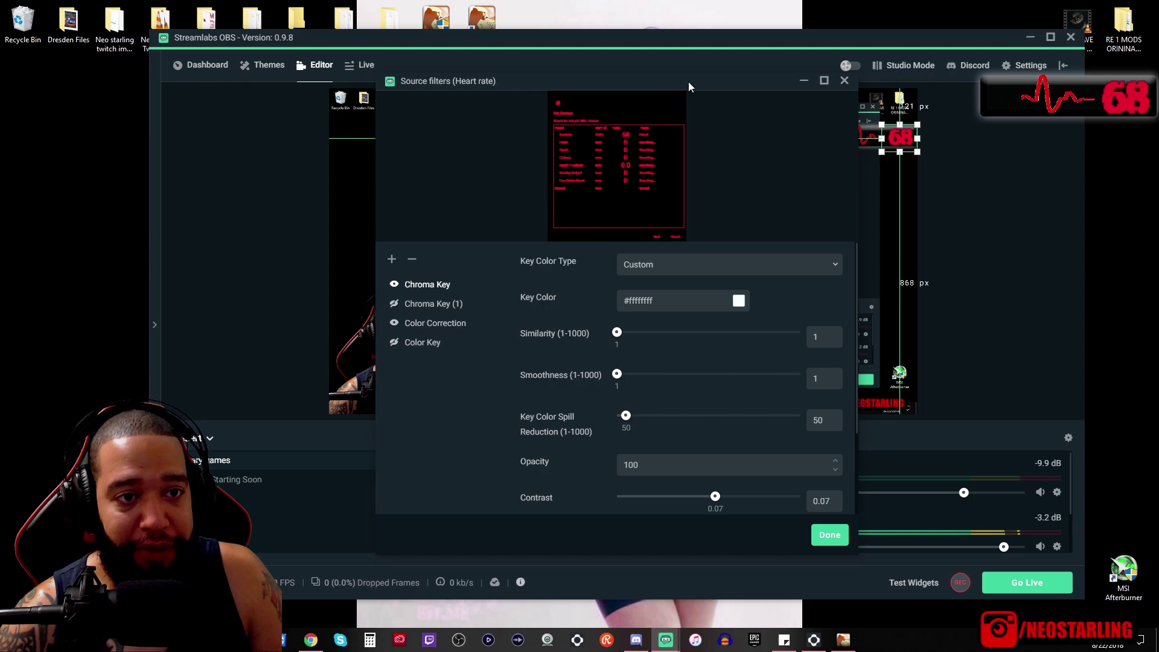
{"action": "left_click_drag", "start_coordinate": [688, 81], "coordinate": [912, 128]}
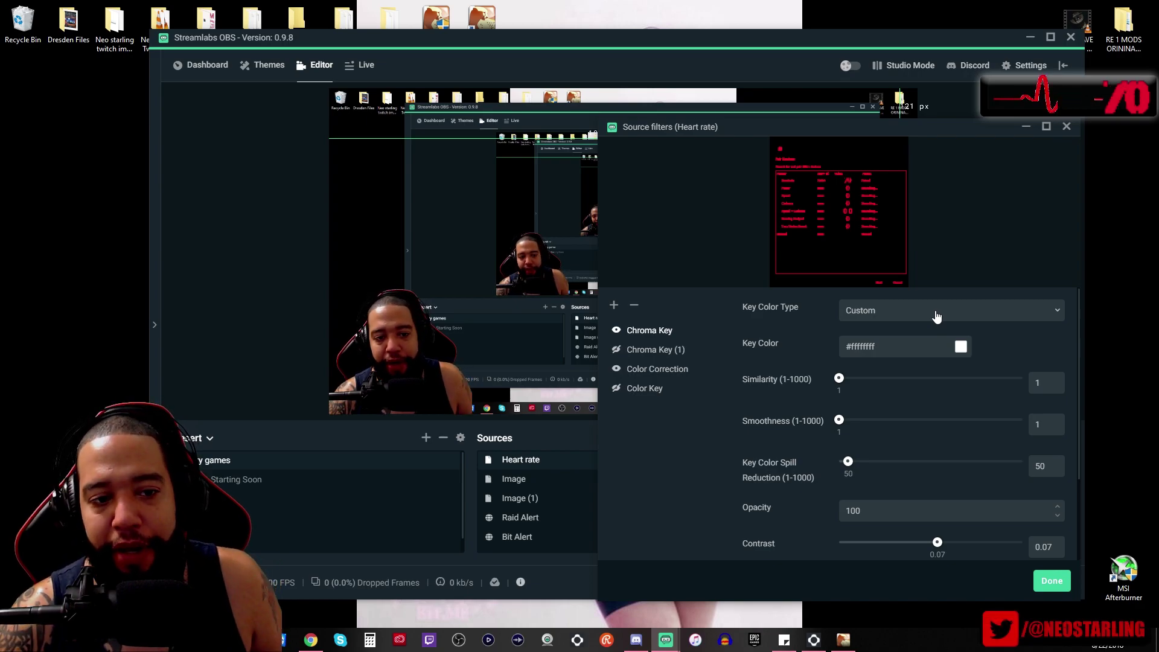
{"action": "left_click", "coordinate": [651, 370]}
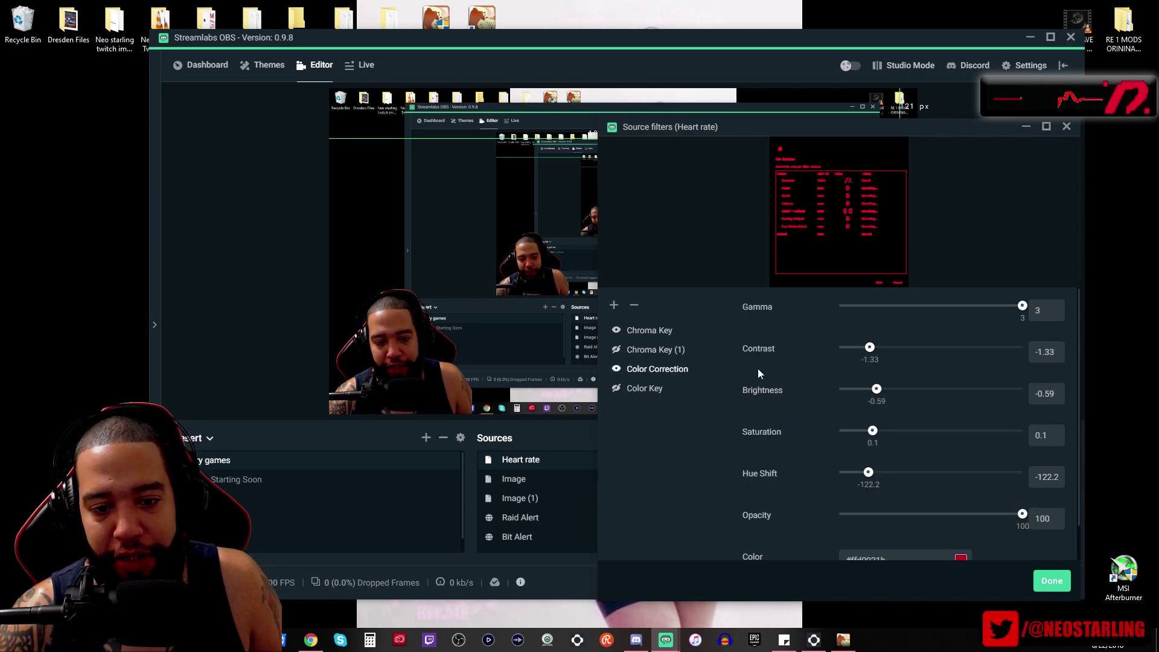
{"action": "scroll", "coordinate": [993, 422], "scroll_direction": "down", "scroll_amount": 1}
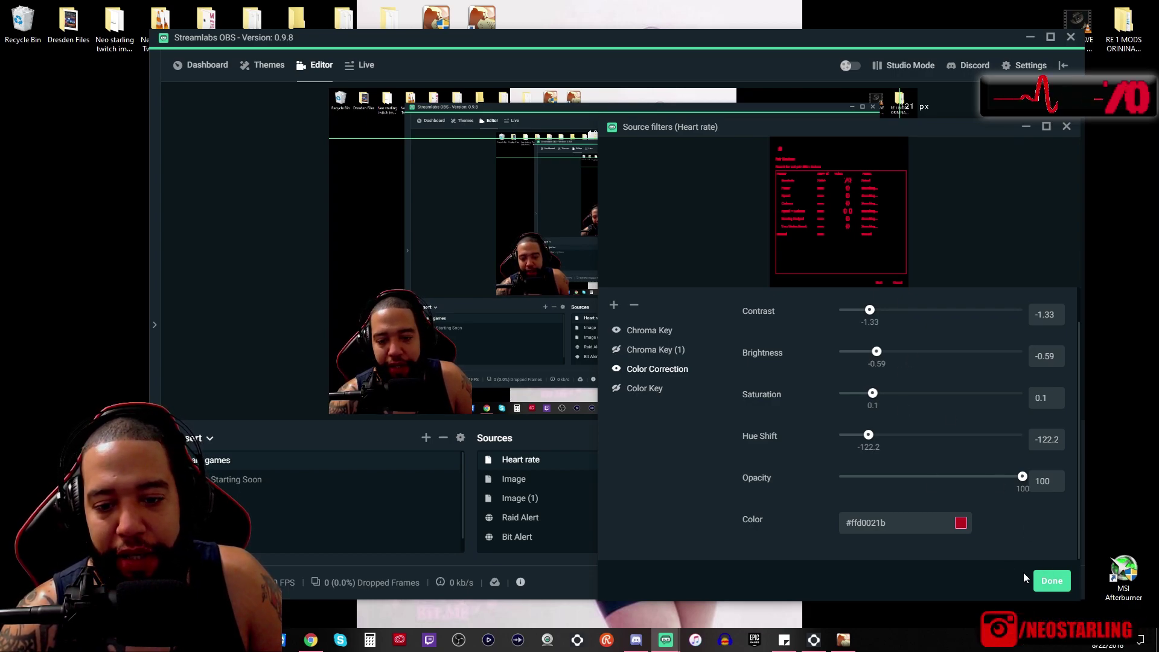
{"action": "left_click", "coordinate": [1051, 582]}
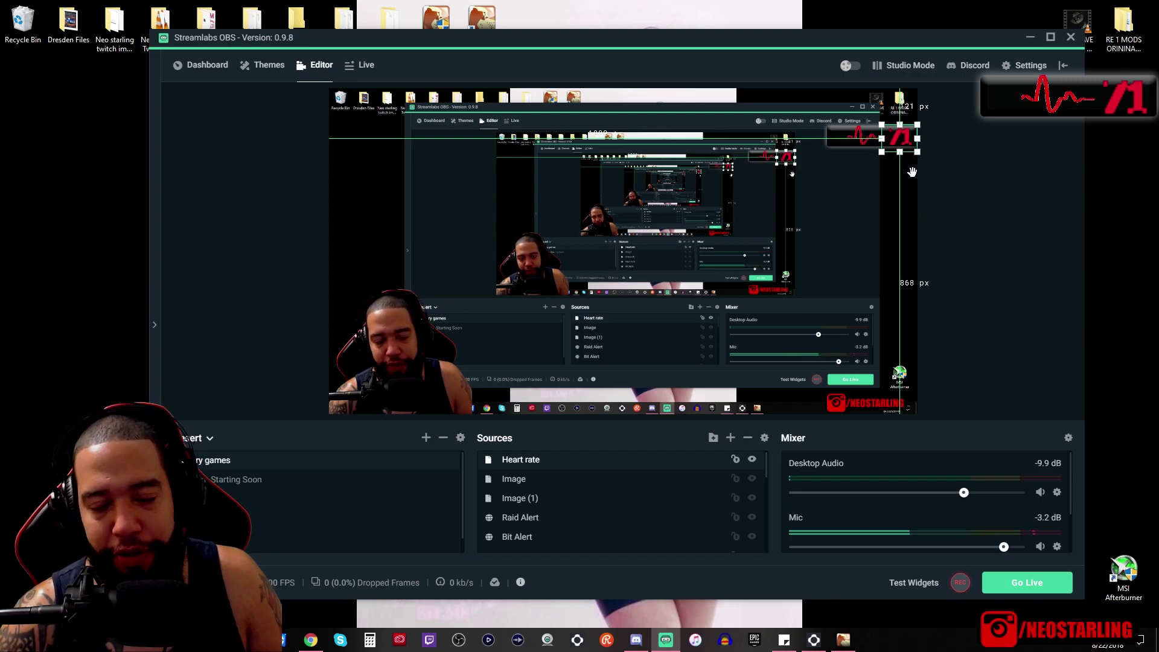
{"action": "left_click", "coordinate": [945, 147]}
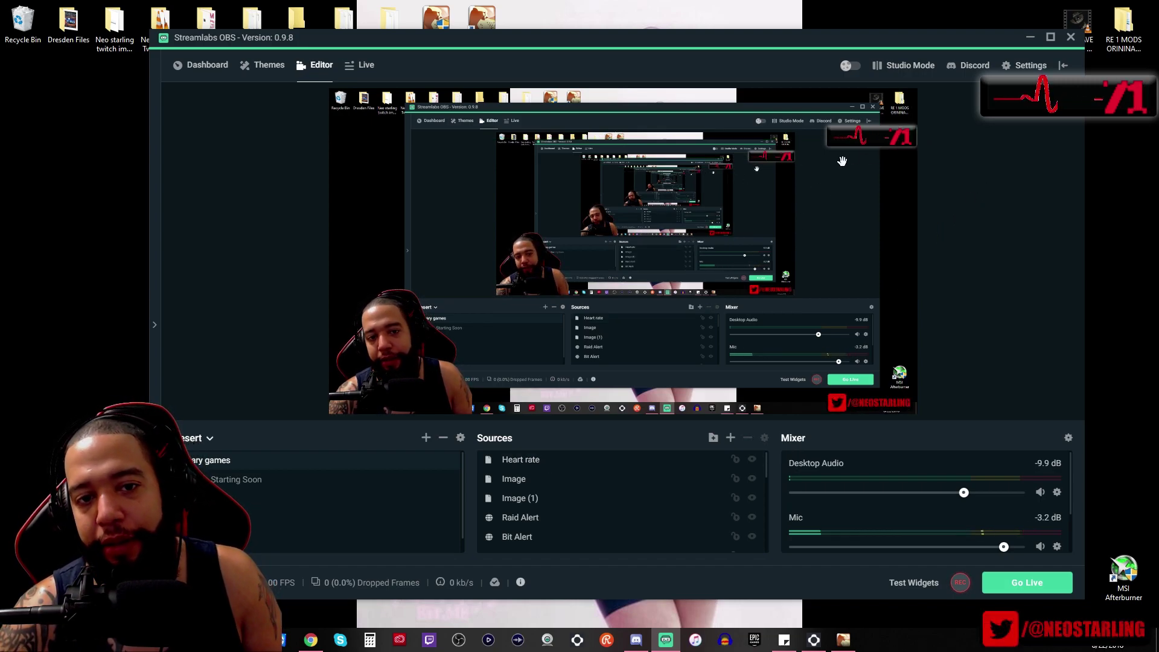